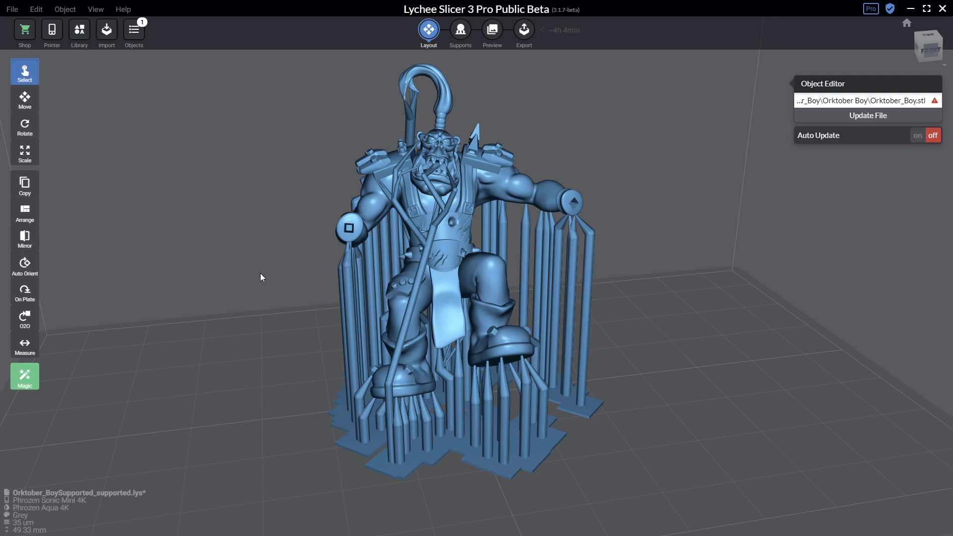
Orbit and zoom around the supported orc to inspect it from the front and right
{"action": "left_click_drag", "start_coordinate": [251, 303], "coordinate": [342, 297]}
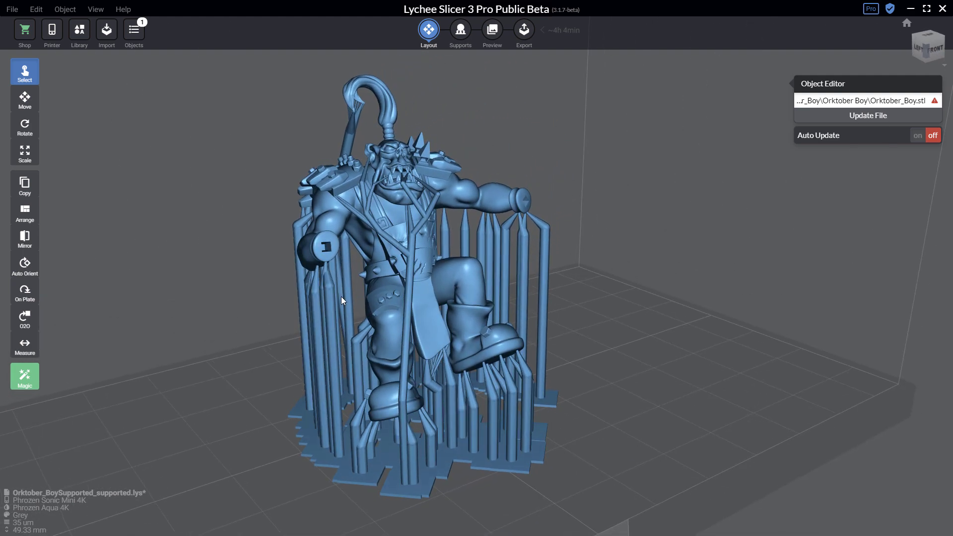
{"action": "left_click_drag", "start_coordinate": [341, 296], "coordinate": [404, 282]}
{"action": "scroll", "coordinate": [417, 279], "scroll_direction": "up", "scroll_amount": 2}
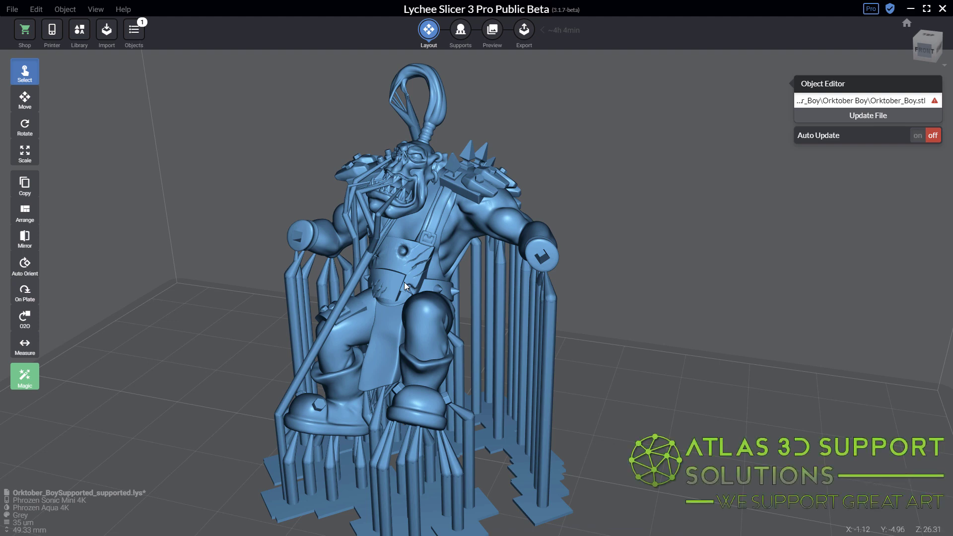
{"action": "right_click_drag", "start_coordinate": [575, 306], "coordinate": [527, 314]}
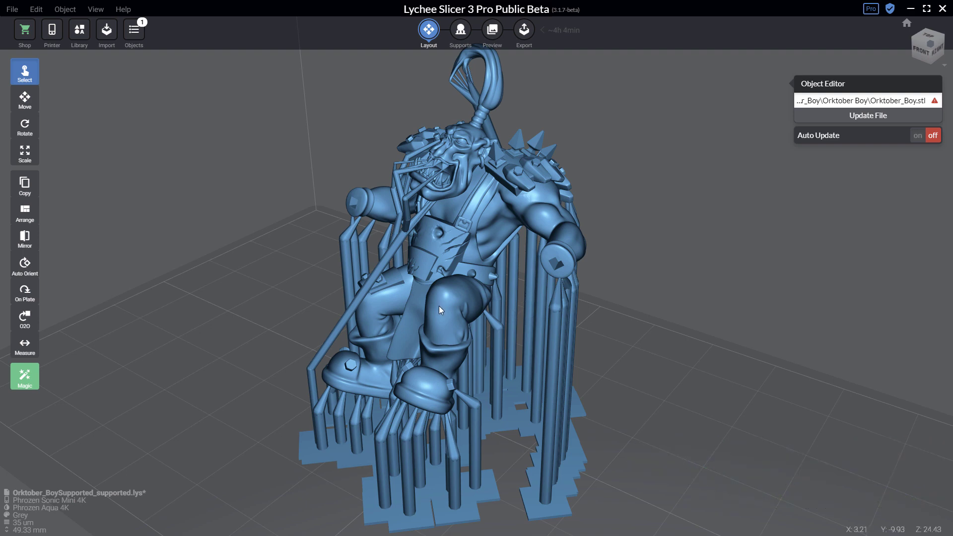
{"action": "right_click_drag", "start_coordinate": [497, 301], "coordinate": [440, 300]}
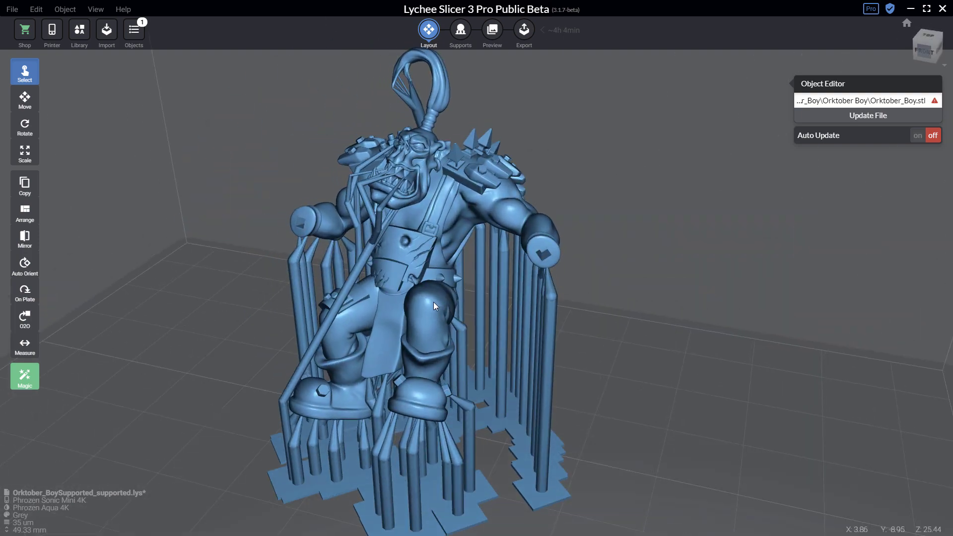
{"action": "scroll", "coordinate": [432, 304], "scroll_direction": "down", "scroll_amount": 3}
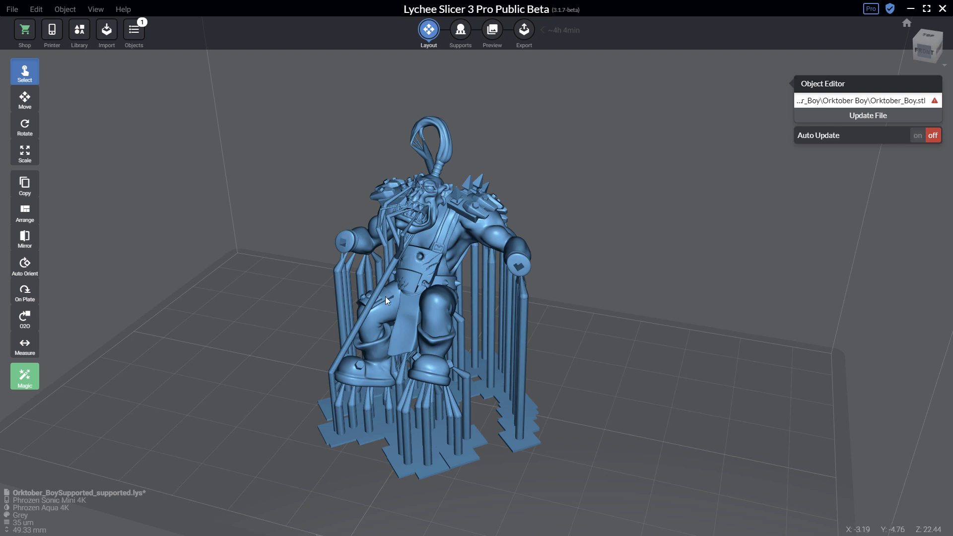
{"action": "right_click_drag", "start_coordinate": [386, 301], "coordinate": [452, 297]}
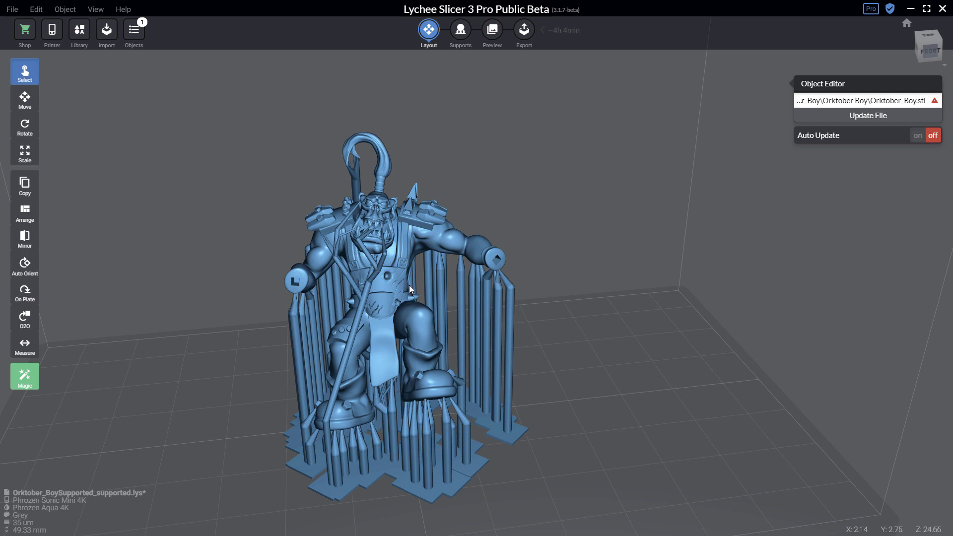
Scale the Orktober_Boy model to 150% on X, Y and Z in percent units, with the axes locked
{"action": "left_click", "coordinate": [28, 158]}
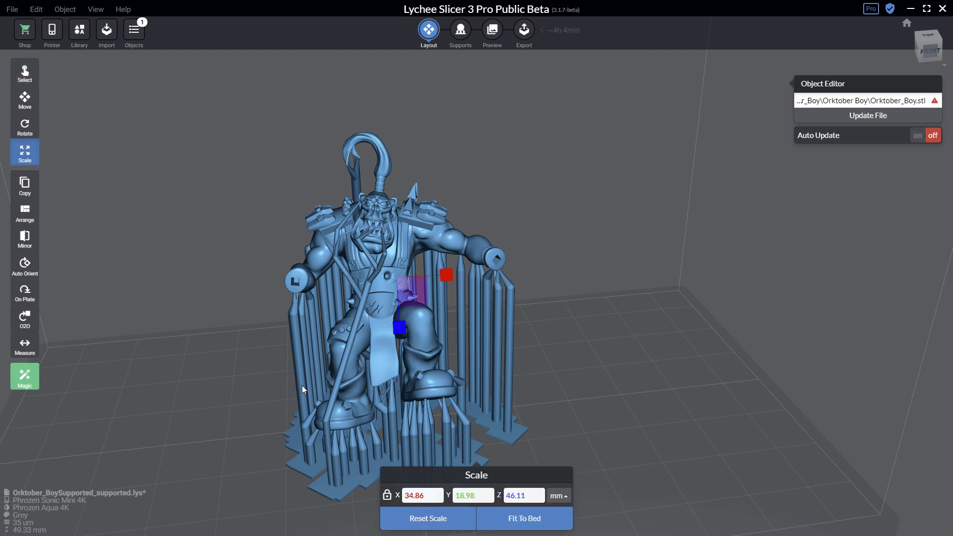
{"action": "left_click", "coordinate": [559, 496]}
{"action": "left_click", "coordinate": [570, 451]}
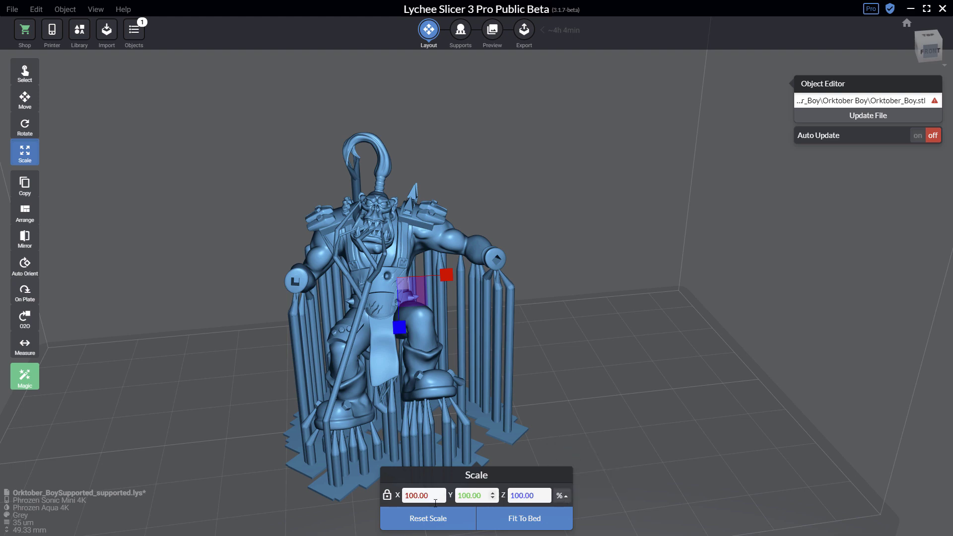
{"action": "left_click", "coordinate": [412, 495]}
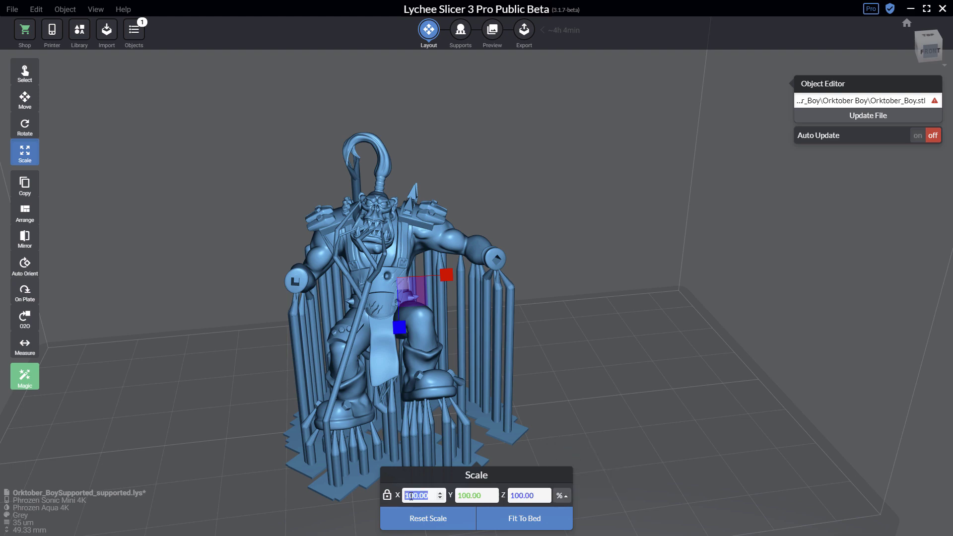
{"action": "type", "text": "15"}
{"action": "key", "text": "Return"}
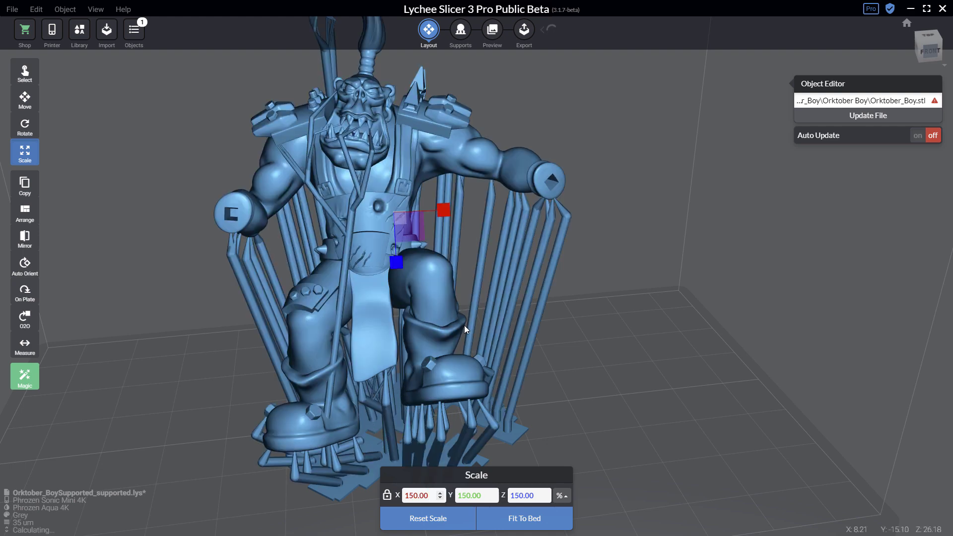
{"action": "scroll", "coordinate": [467, 323], "scroll_direction": "down", "scroll_amount": 2}
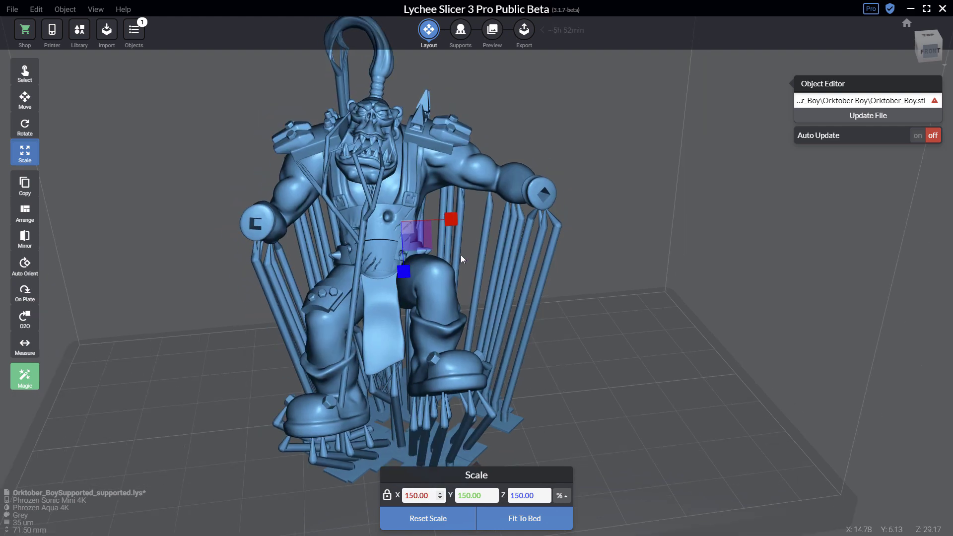
{"action": "left_click_drag", "start_coordinate": [497, 268], "coordinate": [160, 310]}
{"action": "left_click_drag", "start_coordinate": [335, 312], "coordinate": [247, 272]}
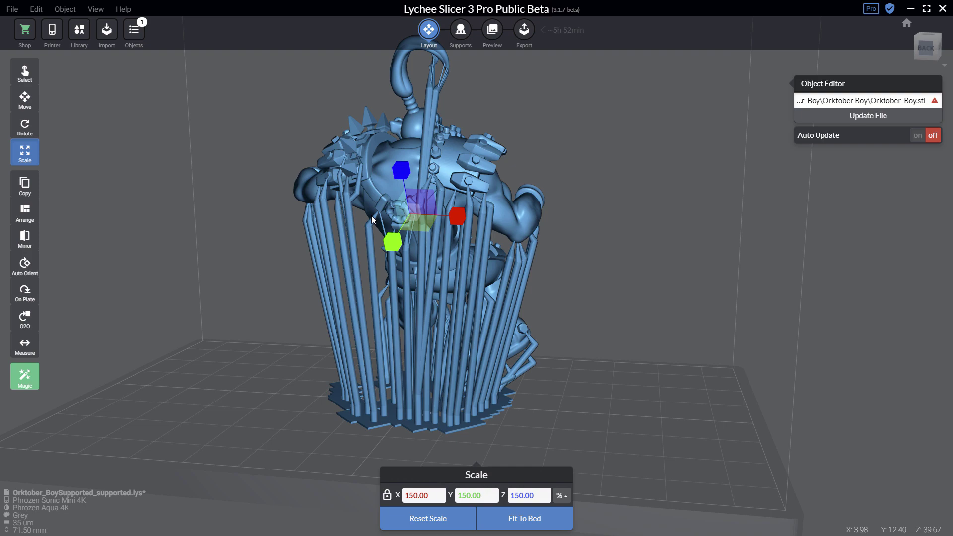
{"action": "mouse_move", "coordinate": [351, 215]}
{"action": "left_mouse_down"}
{"action": "mouse_move", "coordinate": [327, 237]}
{"action": "mouse_move", "coordinate": [360, 207]}
{"action": "left_mouse_up"}
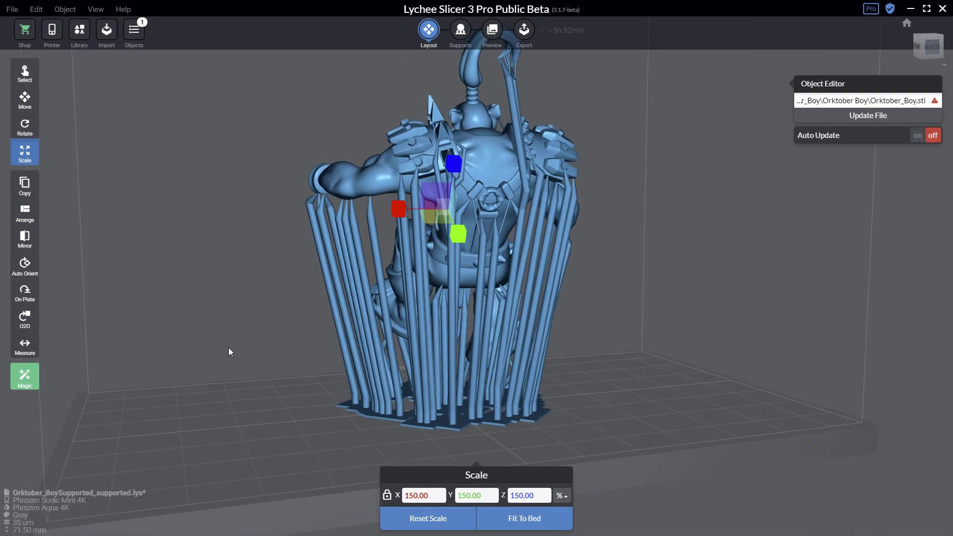
{"action": "left_click_drag", "start_coordinate": [228, 348], "coordinate": [618, 381]}
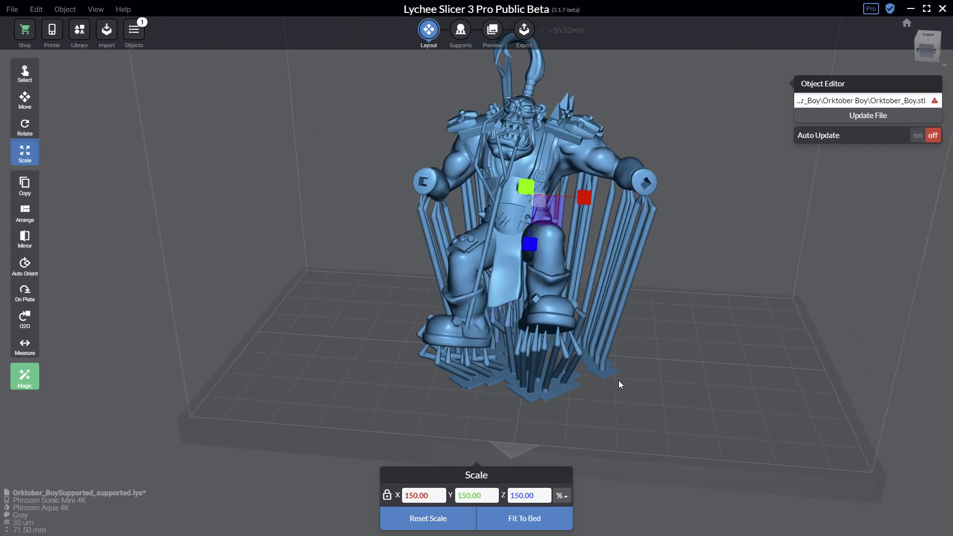
In the Supports editor, run Recalculate Support on the 102 supports to fit the 150% orc
{"action": "left_click", "coordinate": [459, 33]}
{"action": "left_click_drag", "start_coordinate": [372, 196], "coordinate": [641, 497]}
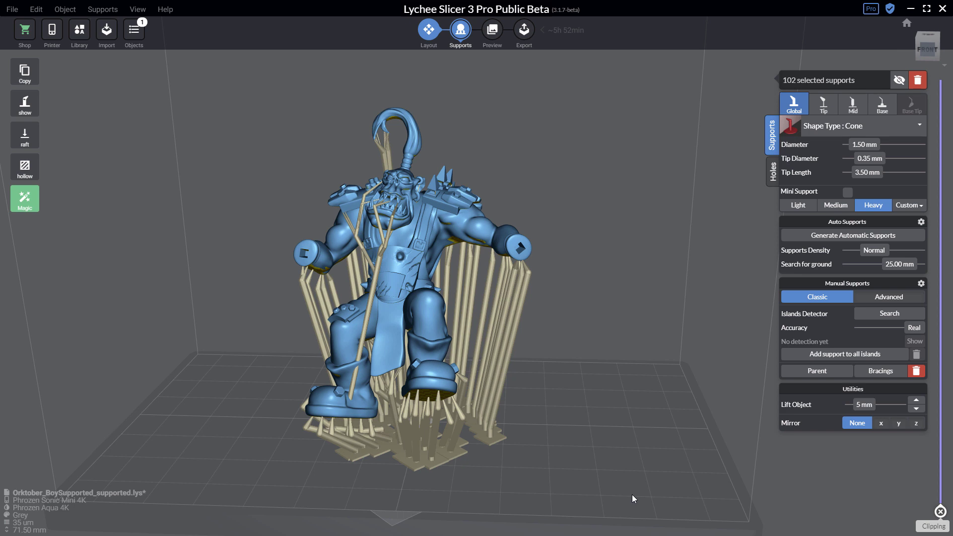
{"action": "right_click", "coordinate": [499, 344]}
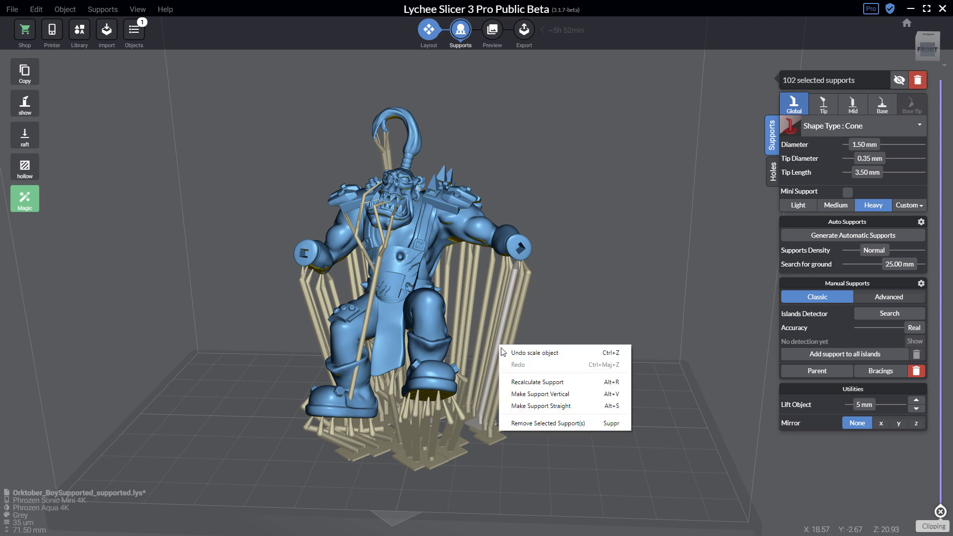
{"action": "left_click", "coordinate": [530, 382]}
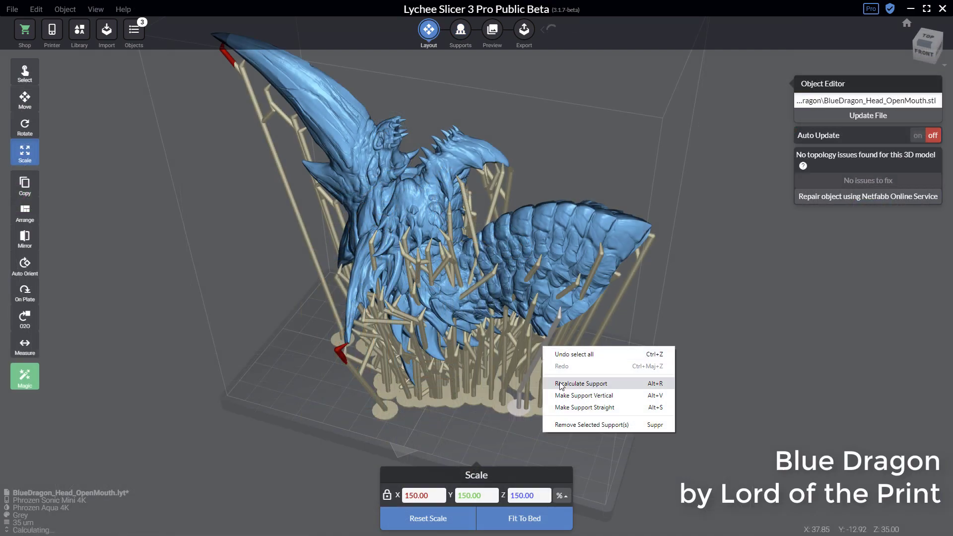
{"action": "left_click", "coordinate": [559, 382]}
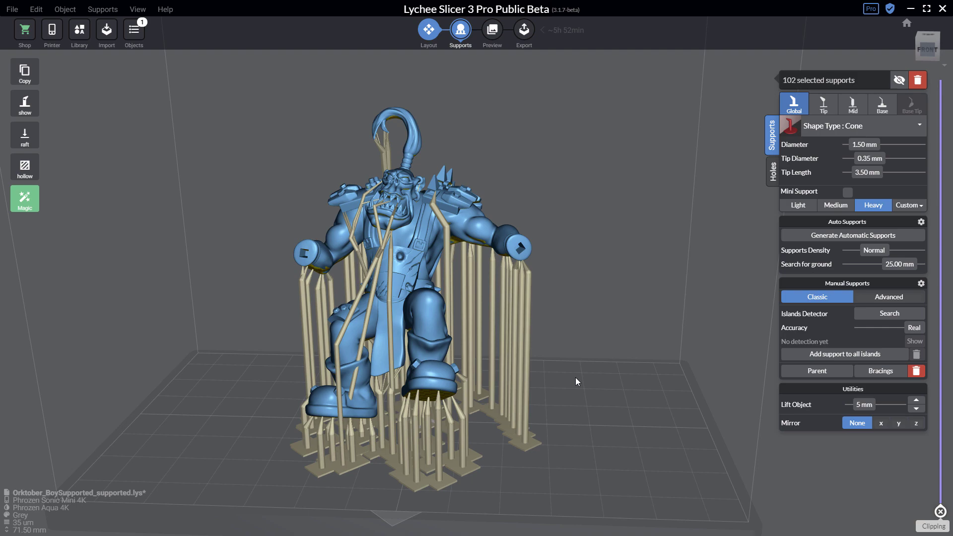
Deselect the supports, reselect the orc, and pick the long diagonal support beside its staff
{"action": "left_click", "coordinate": [572, 377]}
{"action": "left_click_drag", "start_coordinate": [645, 366], "coordinate": [513, 345]}
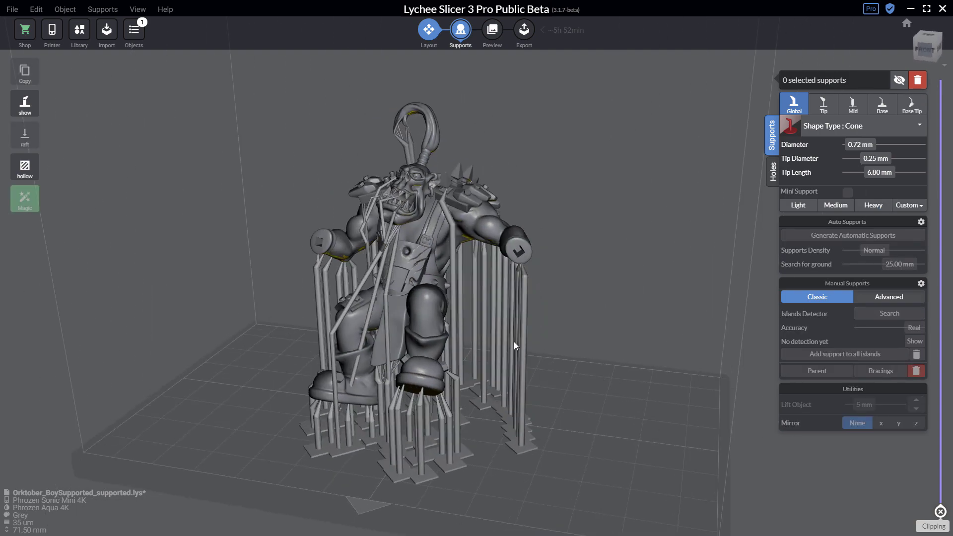
{"action": "left_click", "coordinate": [418, 304]}
{"action": "mouse_move", "coordinate": [446, 366]}
{"action": "left_mouse_down"}
{"action": "mouse_move", "coordinate": [389, 367]}
{"action": "mouse_move", "coordinate": [433, 366]}
{"action": "left_mouse_up"}
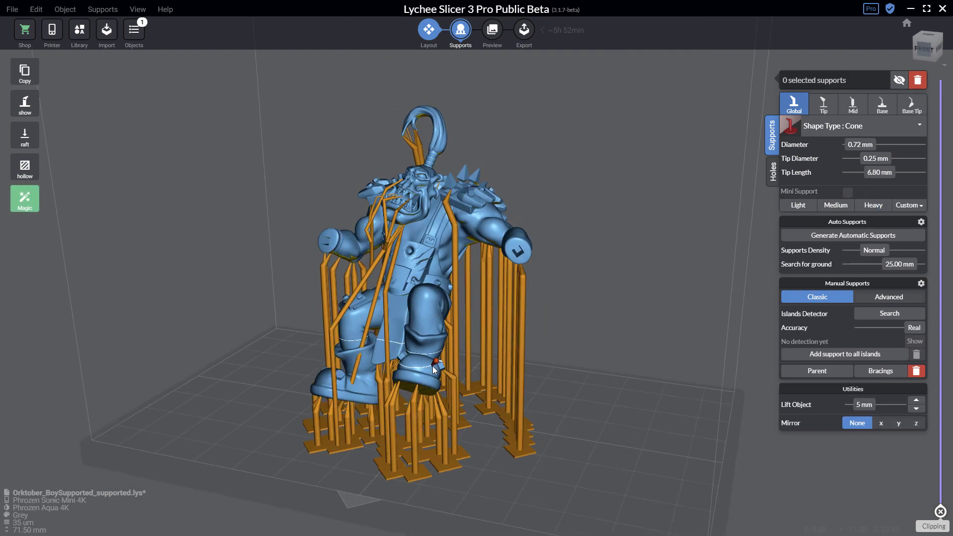
{"action": "mouse_move", "coordinate": [360, 325]}
{"action": "left_mouse_down"}
{"action": "mouse_move", "coordinate": [410, 330]}
{"action": "mouse_move", "coordinate": [357, 327]}
{"action": "left_mouse_up"}
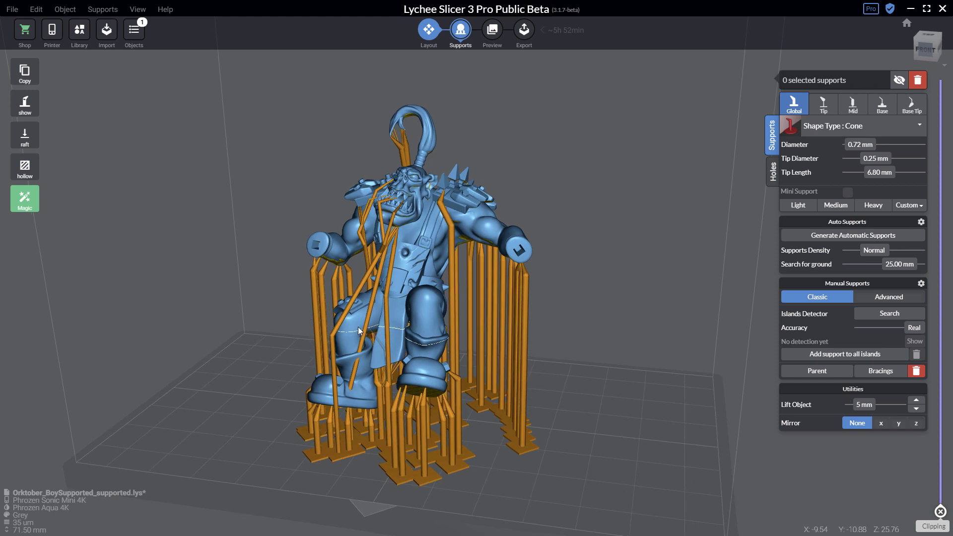
{"action": "left_click", "coordinate": [366, 325]}
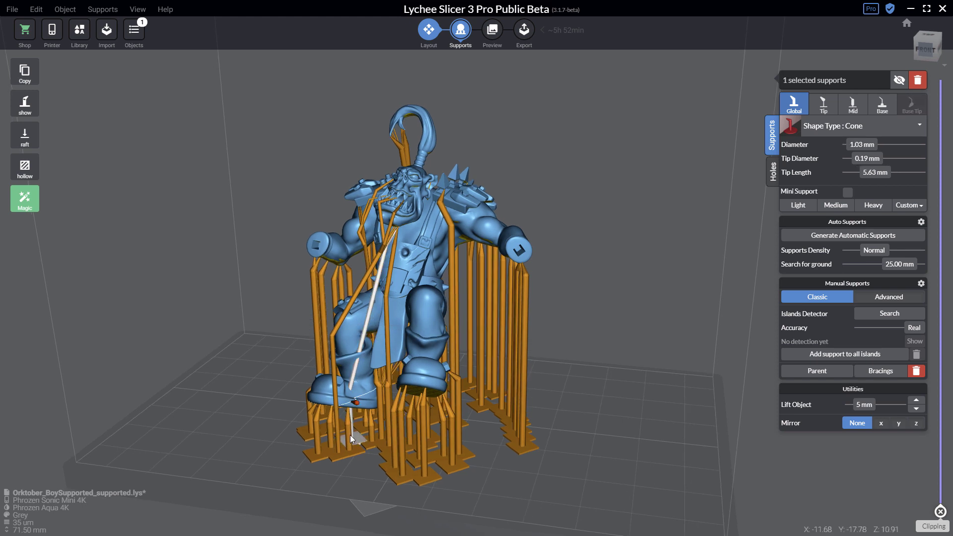
Drag that support's base plate to a new spot so it stands nearly upright
{"action": "left_click_drag", "start_coordinate": [358, 472], "coordinate": [383, 414]}
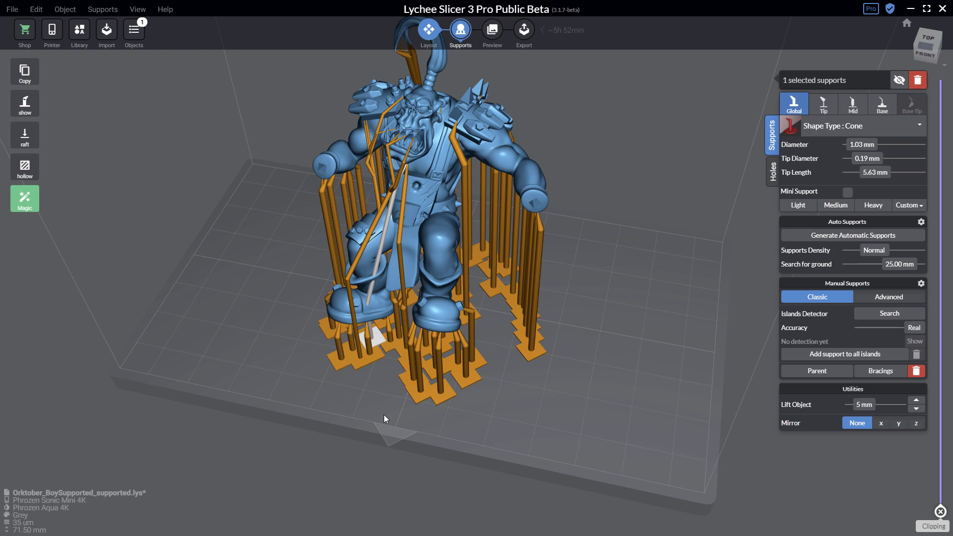
{"action": "left_click", "coordinate": [403, 269]}
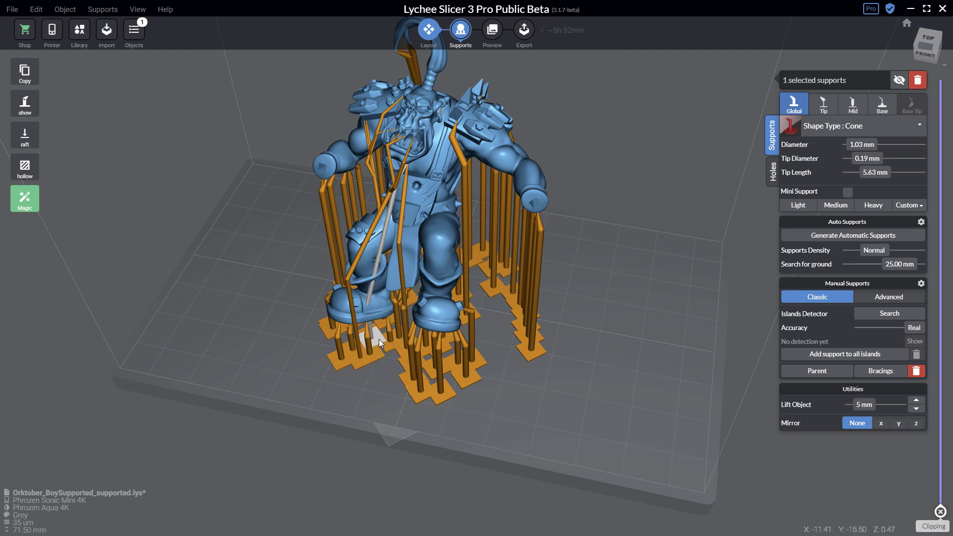
{"action": "left_click_drag", "start_coordinate": [376, 343], "coordinate": [390, 349]}
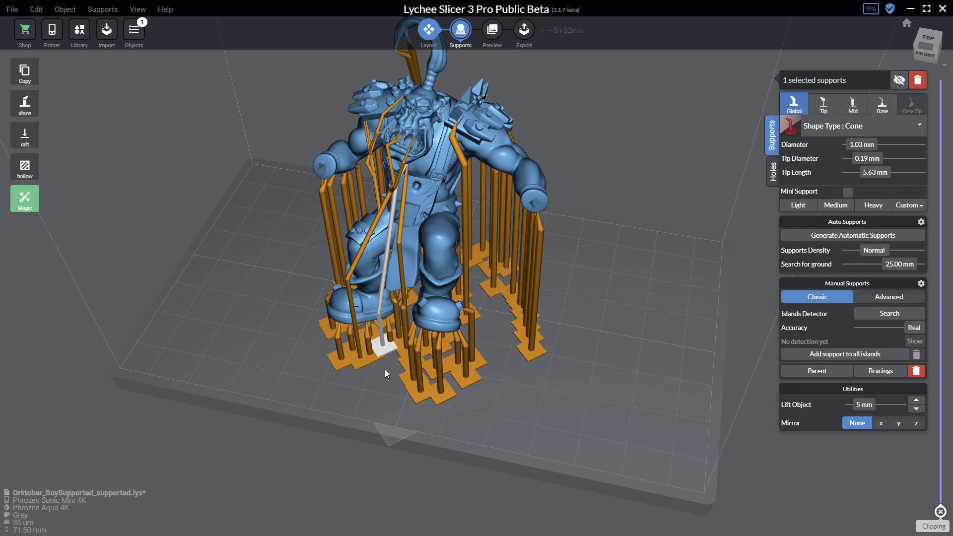
{"action": "left_click_drag", "start_coordinate": [384, 369], "coordinate": [428, 377]}
Set the Tip Length of the diagonal support along the orc's back to about 6.36 mm
{"action": "scroll", "coordinate": [428, 376], "scroll_direction": "up", "scroll_amount": 10}
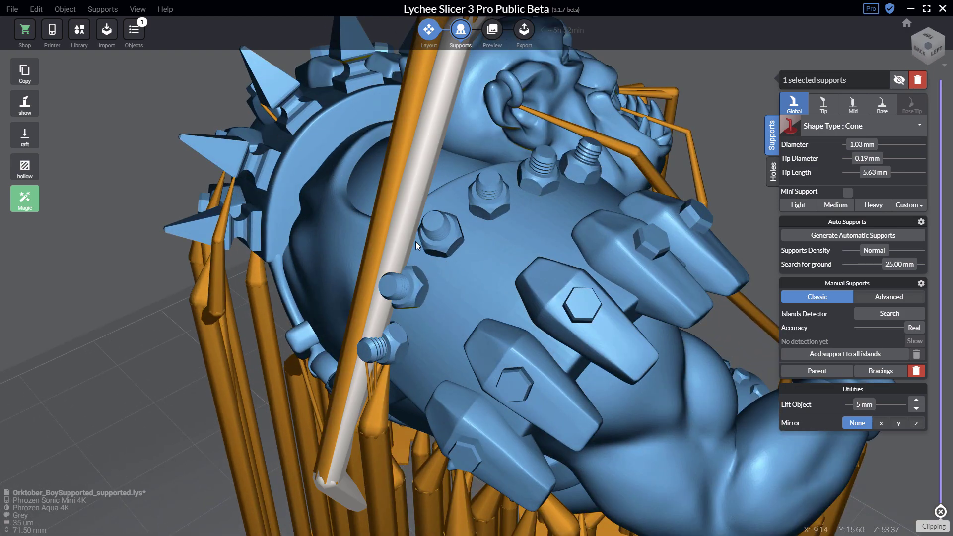
{"action": "scroll", "coordinate": [415, 241], "scroll_direction": "down", "scroll_amount": 5}
{"action": "left_click_drag", "start_coordinate": [405, 261], "coordinate": [424, 207]}
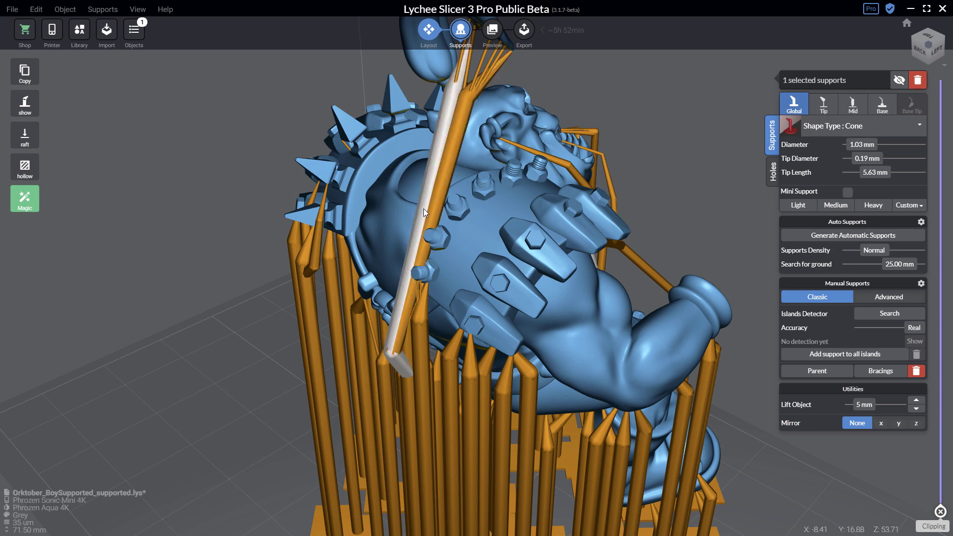
{"action": "left_click", "coordinate": [424, 225]}
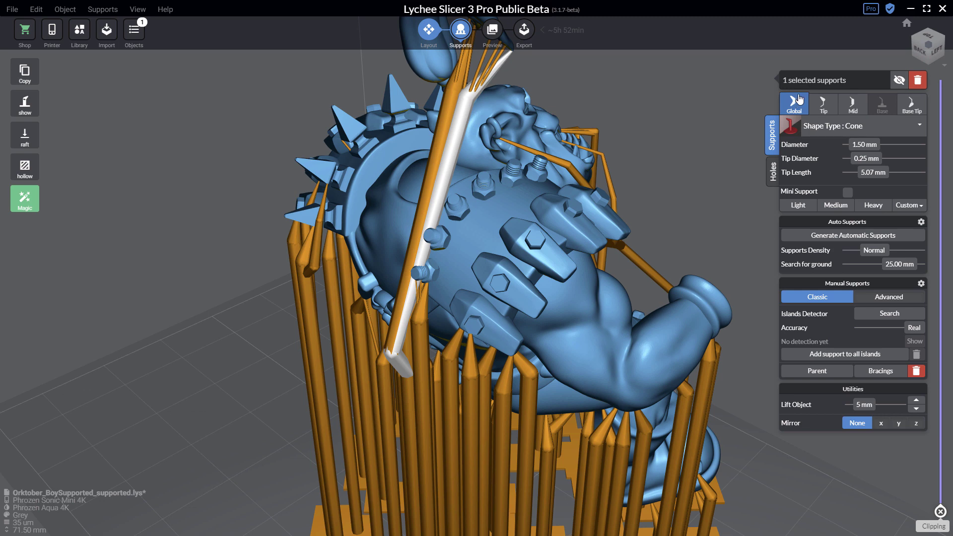
{"action": "left_click", "coordinate": [794, 108]}
{"action": "left_click_drag", "start_coordinate": [872, 176], "coordinate": [878, 177]}
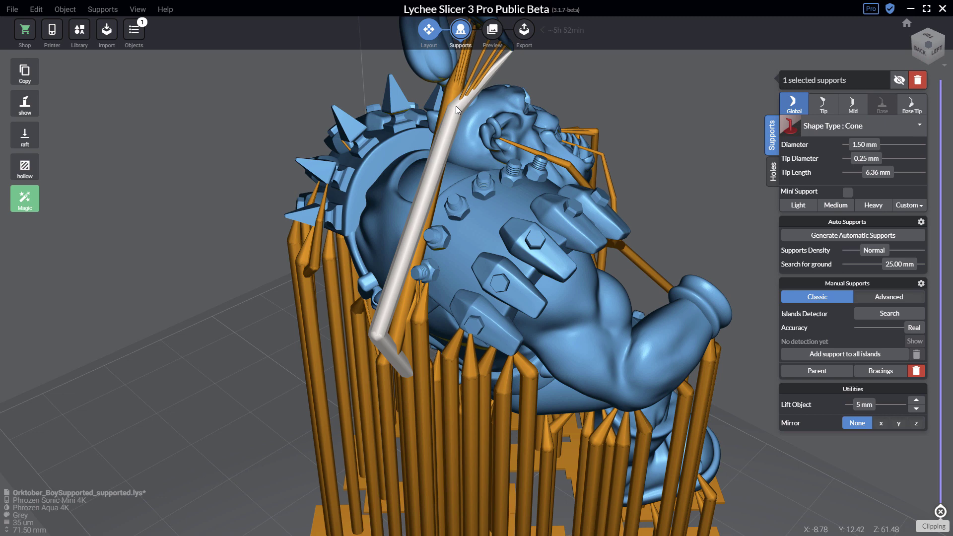
{"action": "right_click_drag", "start_coordinate": [466, 99], "coordinate": [422, 298]}
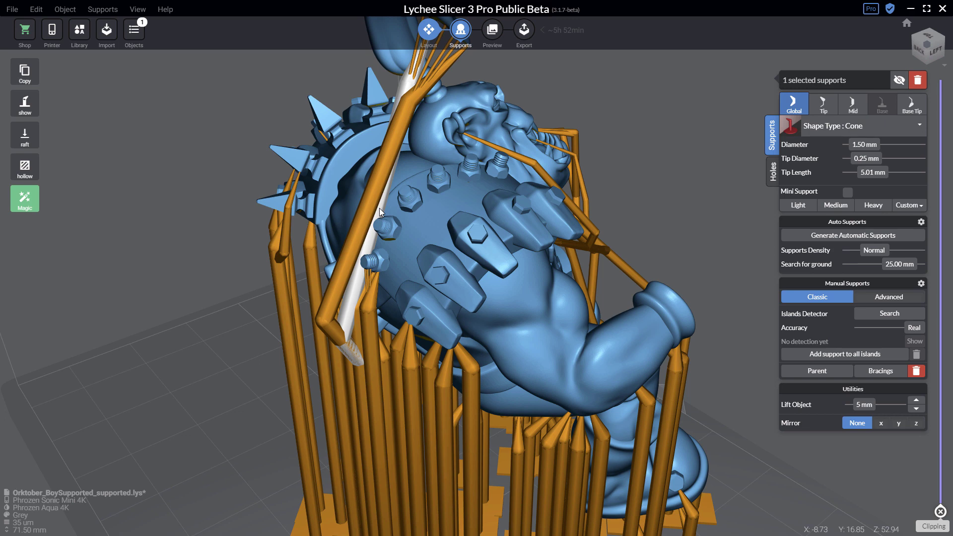
{"action": "left_click_drag", "start_coordinate": [871, 174], "coordinate": [875, 176]}
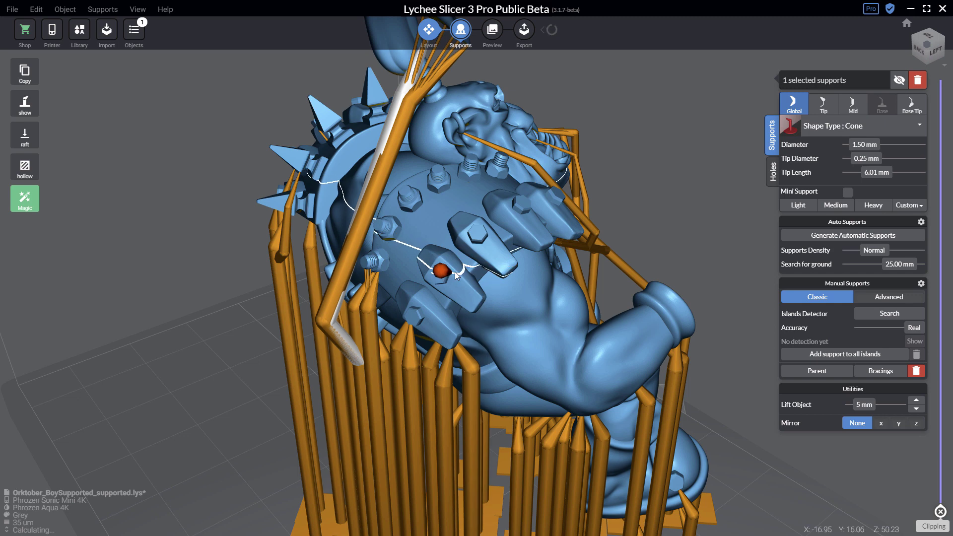
{"action": "scroll", "coordinate": [454, 272], "scroll_direction": "up", "scroll_amount": 2}
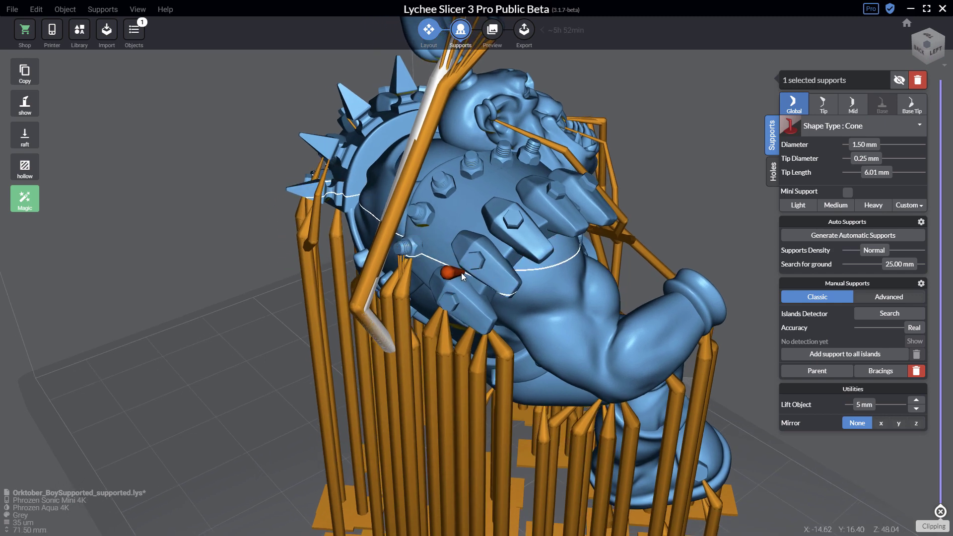
In Advanced manual-support mode, raise the diagonal support's bend point, then go back to Classic
{"action": "left_click", "coordinate": [887, 297]}
{"action": "left_click", "coordinate": [356, 307]}
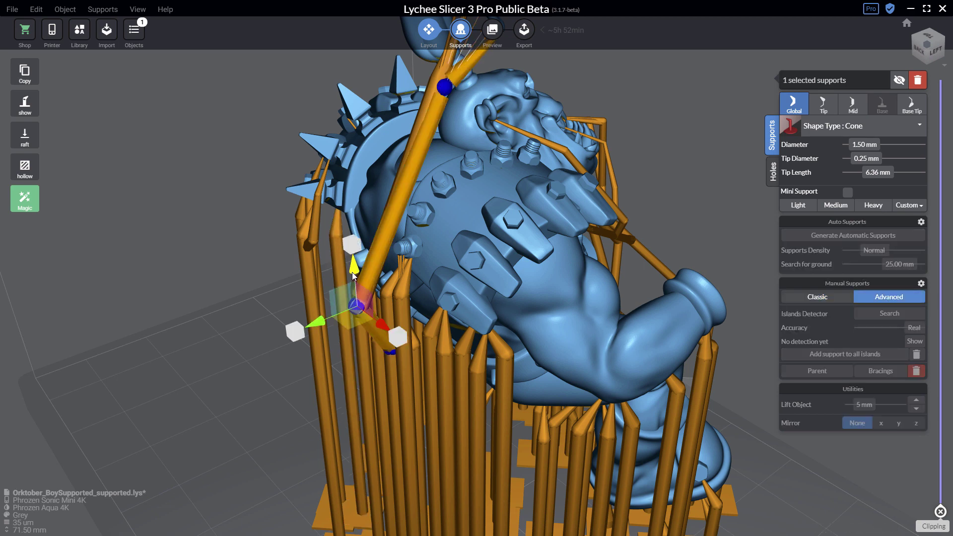
{"action": "left_click_drag", "start_coordinate": [360, 248], "coordinate": [330, 262]}
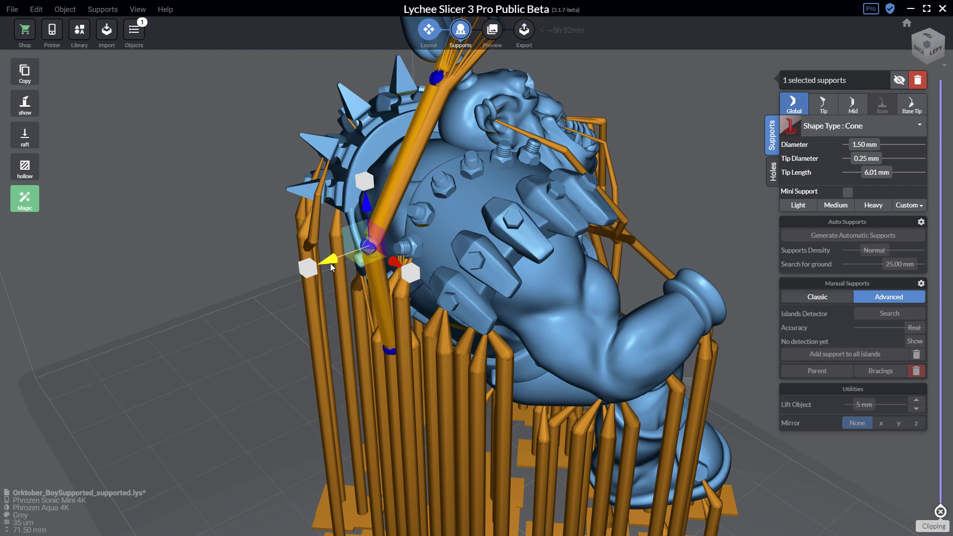
{"action": "left_click", "coordinate": [394, 216]}
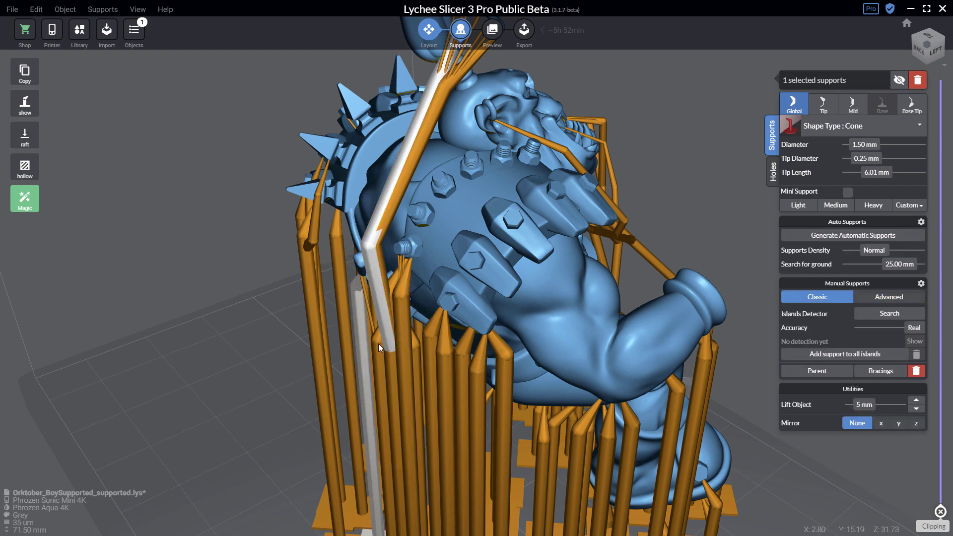
{"action": "right_click_drag", "start_coordinate": [378, 343], "coordinate": [166, 346]}
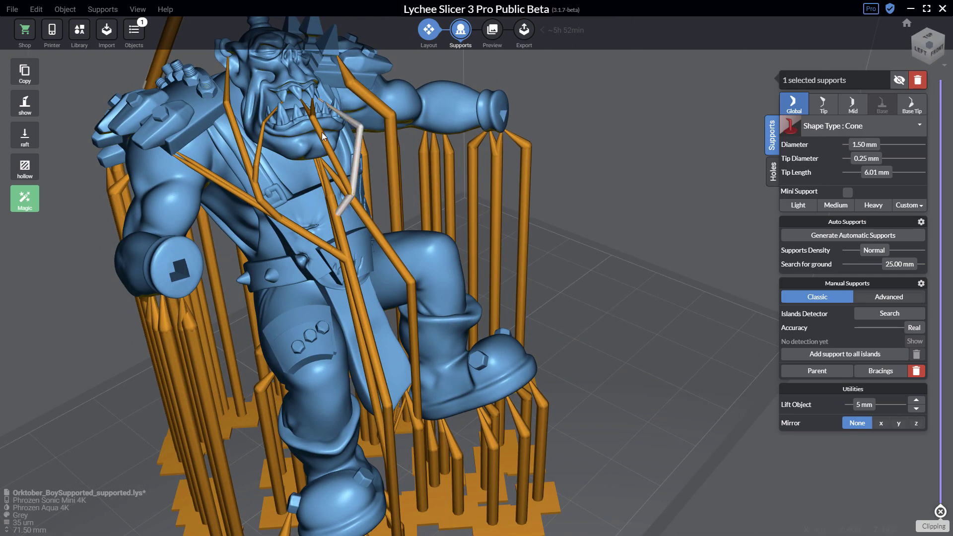
Add a support under the orc's upper teeth and move its tip into place
{"action": "scroll", "coordinate": [340, 170], "scroll_direction": "up", "scroll_amount": 5}
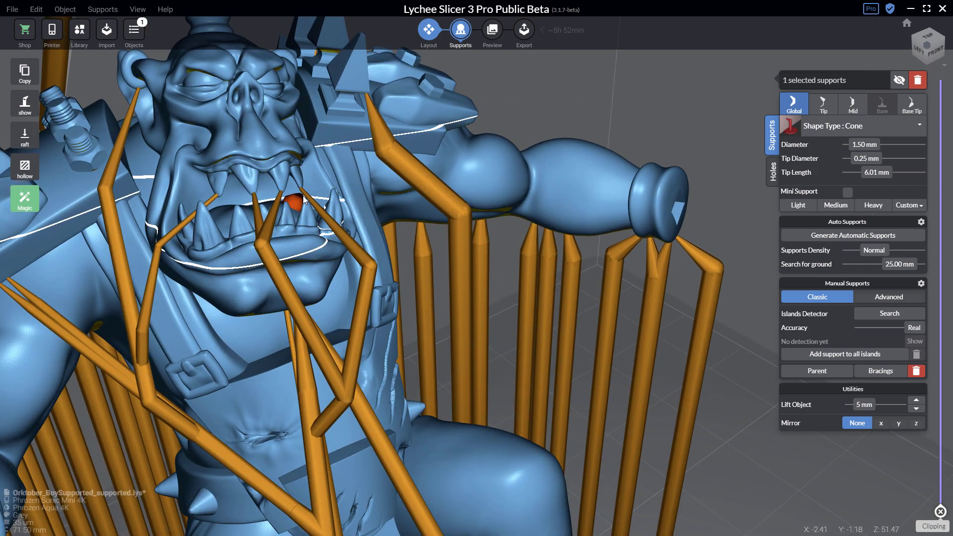
{"action": "left_click", "coordinate": [305, 194]}
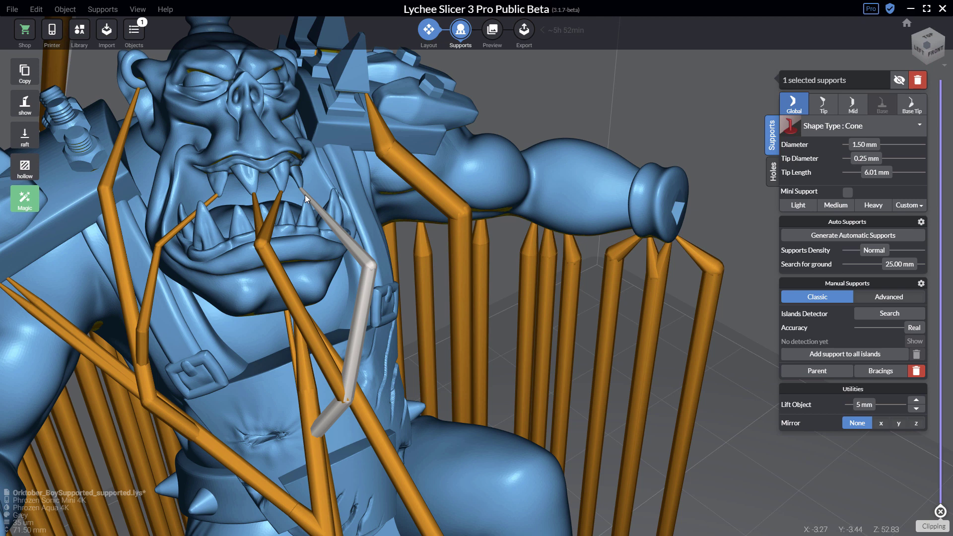
{"action": "left_click_drag", "start_coordinate": [305, 199], "coordinate": [285, 203]}
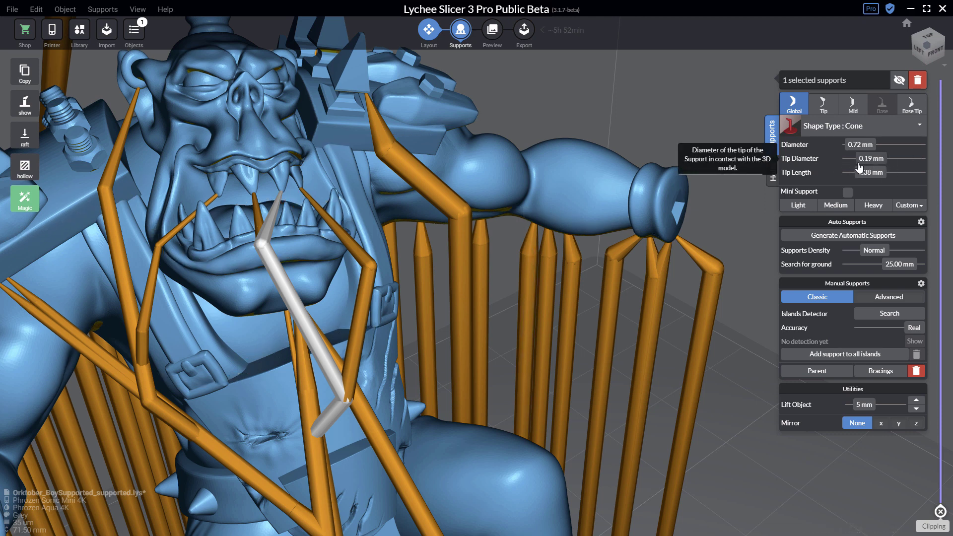
Select all four tooth supports and set their Tip Diameter to 0.27 mm
{"action": "left_click", "coordinate": [307, 198], "text": "shift"}
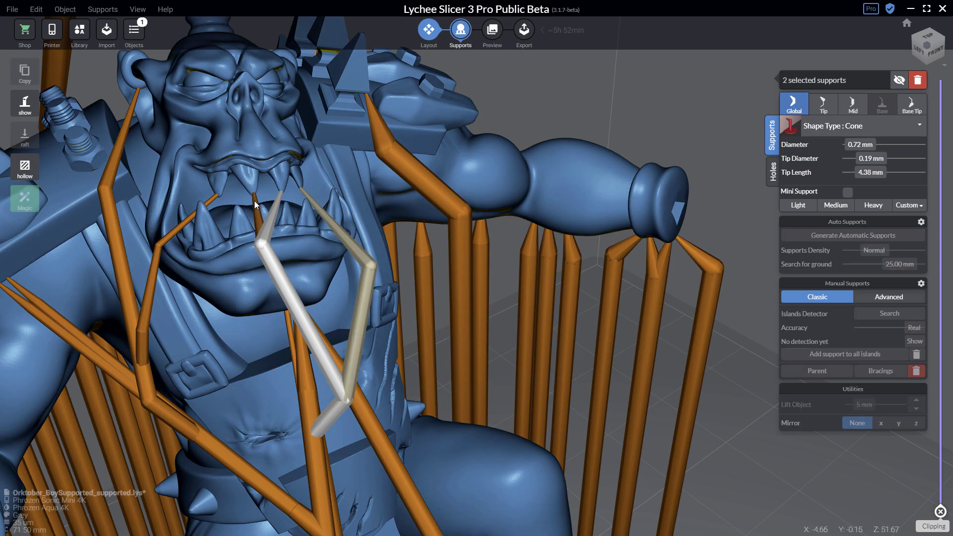
{"action": "left_click", "coordinate": [254, 202], "text": "shift"}
{"action": "left_click", "coordinate": [170, 233], "text": "shift"}
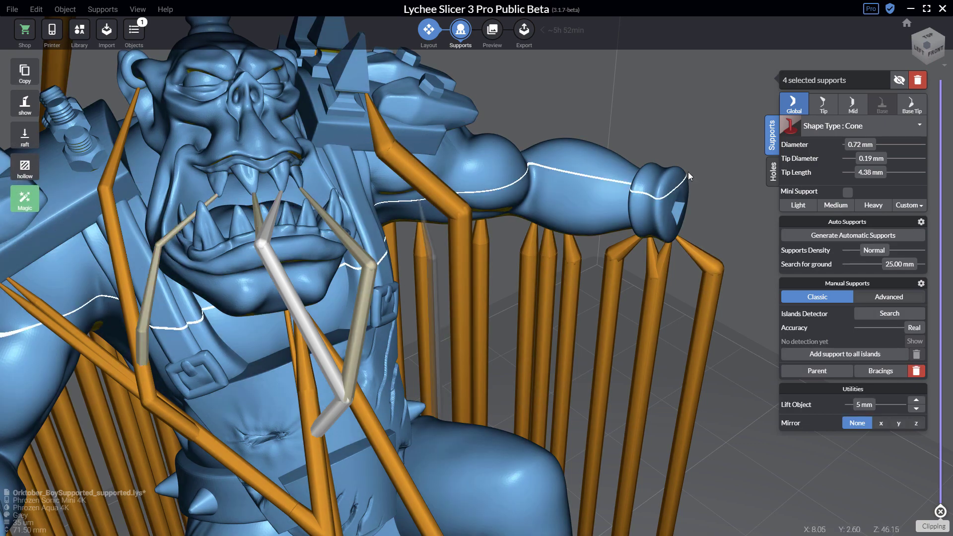
{"action": "left_click_drag", "start_coordinate": [861, 164], "coordinate": [868, 164]}
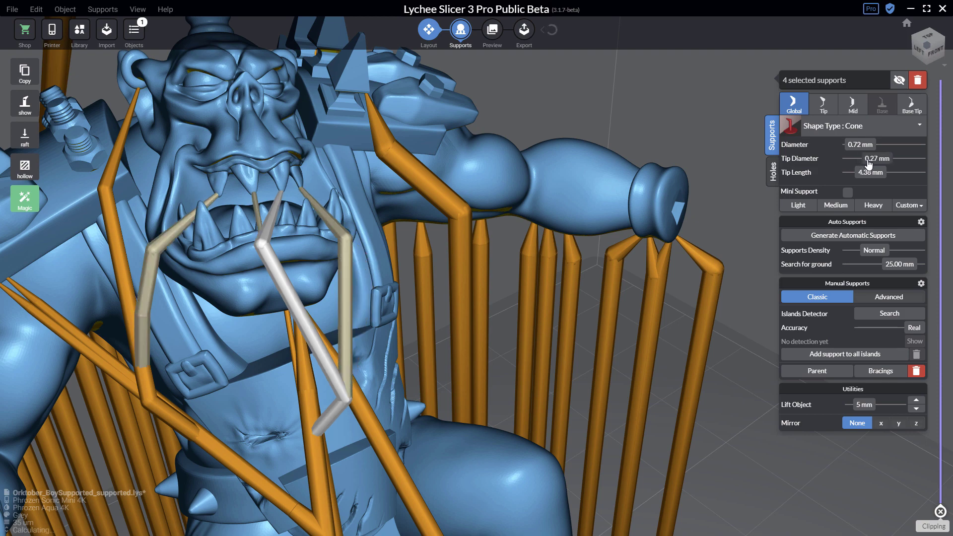
Set the Tip Diameter of the support on the left of the orc's face to 0.25 mm
{"action": "scroll", "coordinate": [459, 191], "scroll_direction": "down", "scroll_amount": 3}
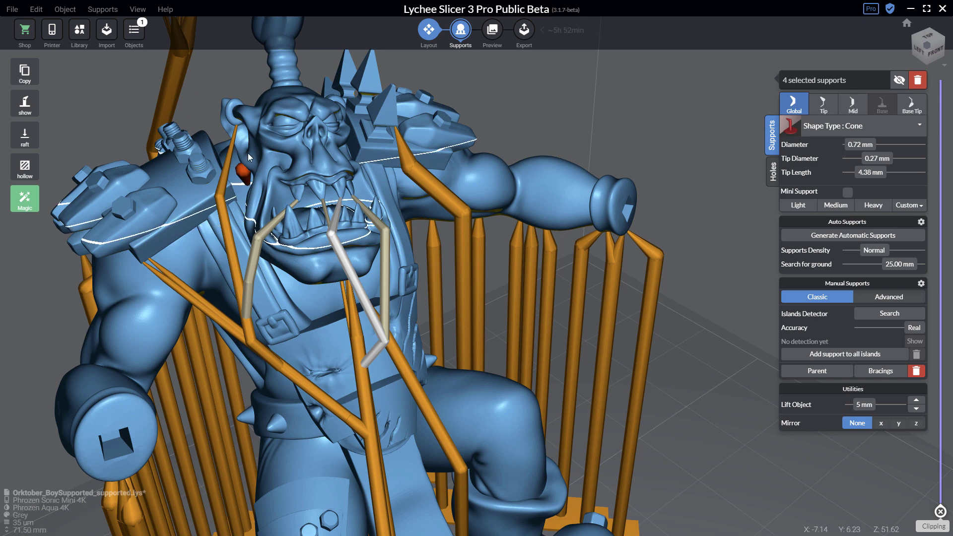
{"action": "left_click", "coordinate": [232, 140]}
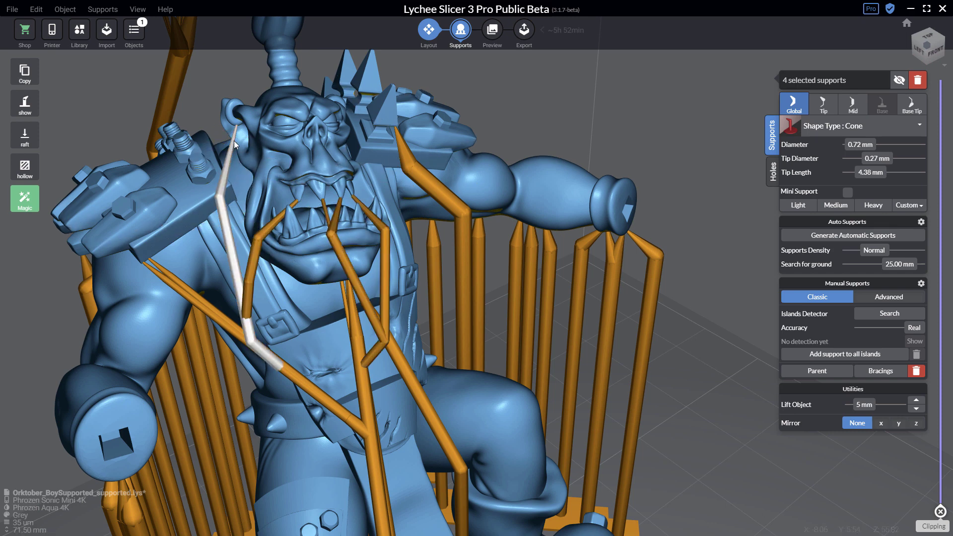
{"action": "left_click_drag", "start_coordinate": [871, 159], "coordinate": [876, 158]}
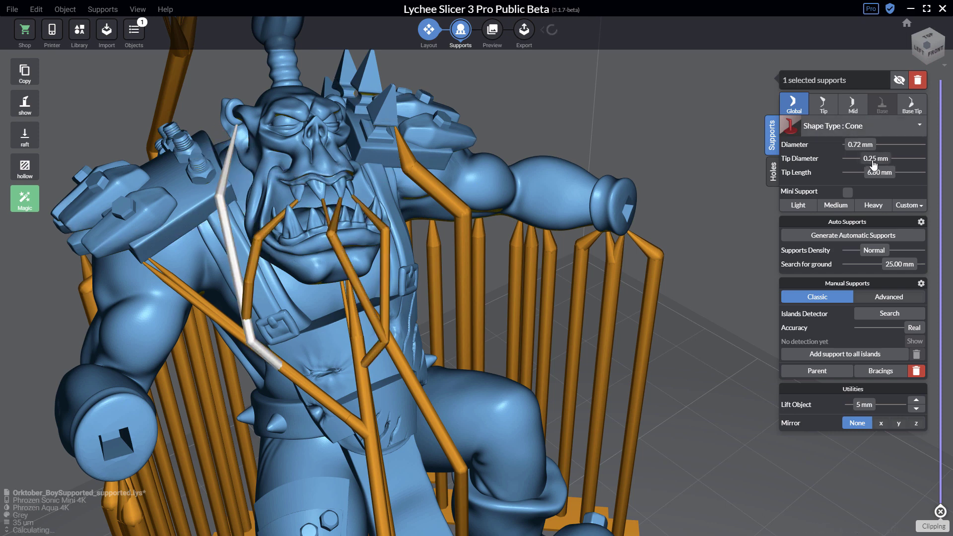
{"action": "right_click_drag", "start_coordinate": [295, 270], "coordinate": [377, 209]}
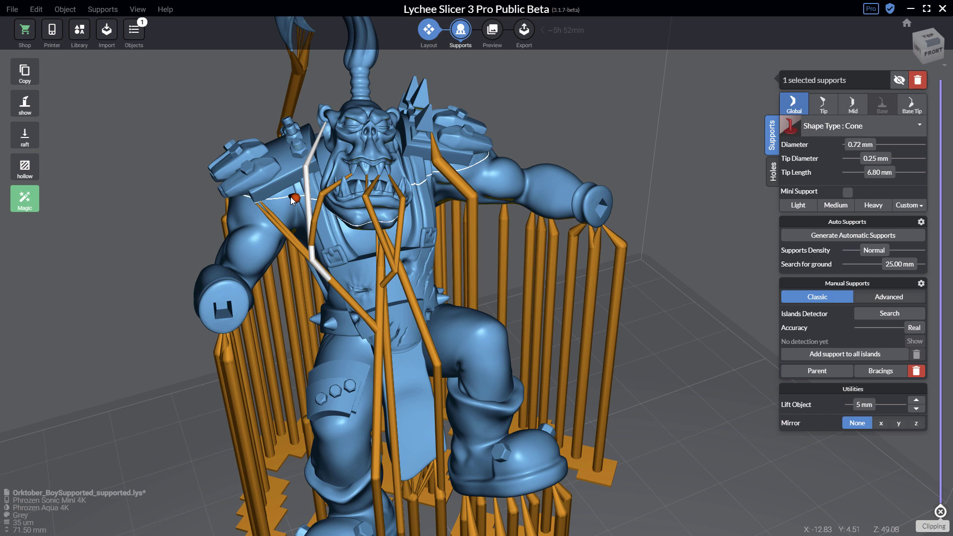
Run Recalculate Support on the vertical support beside the orc's raised leg
{"action": "scroll", "coordinate": [298, 204], "scroll_direction": "down", "scroll_amount": 3}
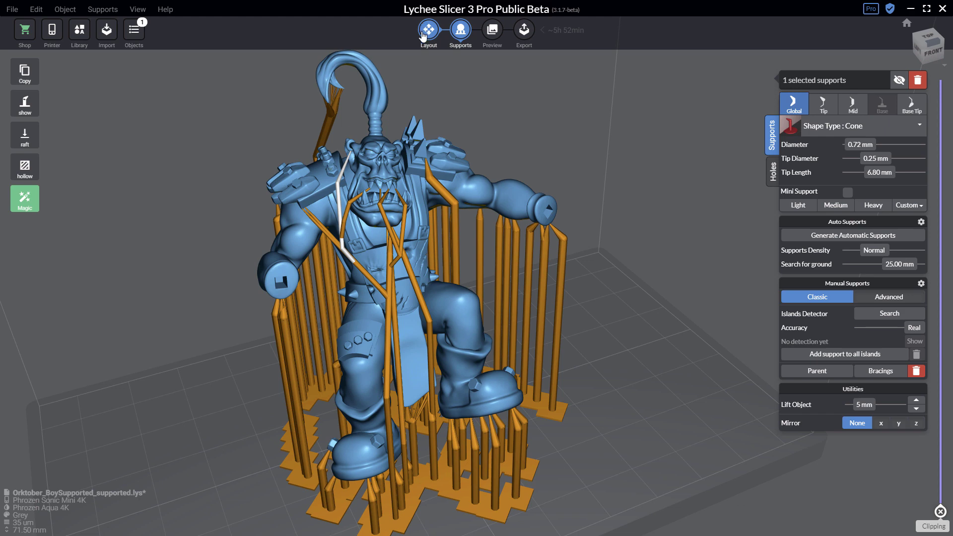
{"action": "left_click", "coordinate": [479, 251]}
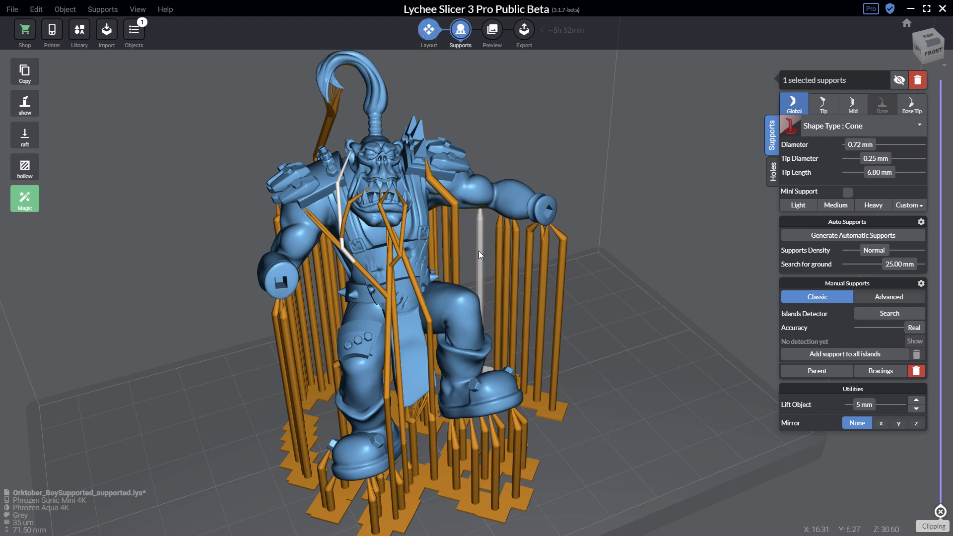
{"action": "right_click", "coordinate": [478, 251]}
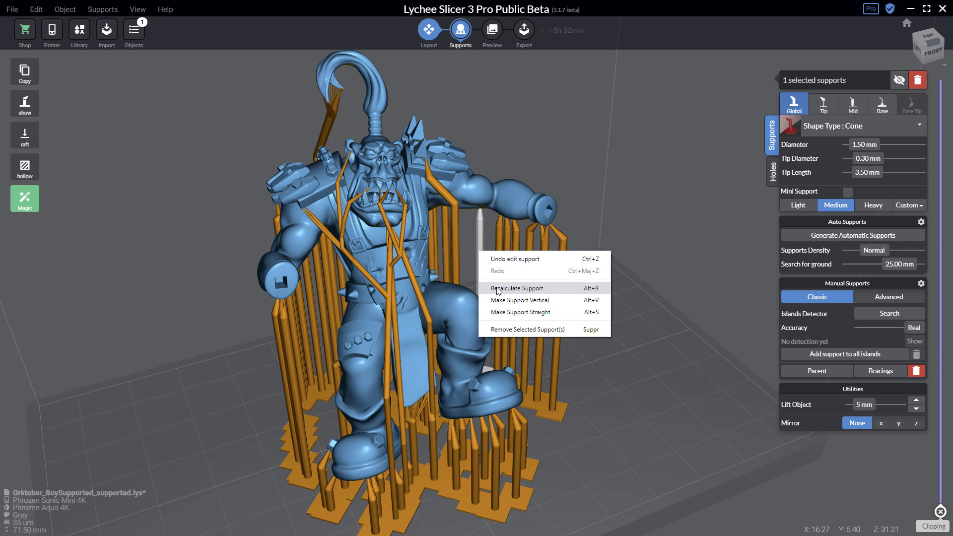
{"action": "left_click", "coordinate": [516, 147]}
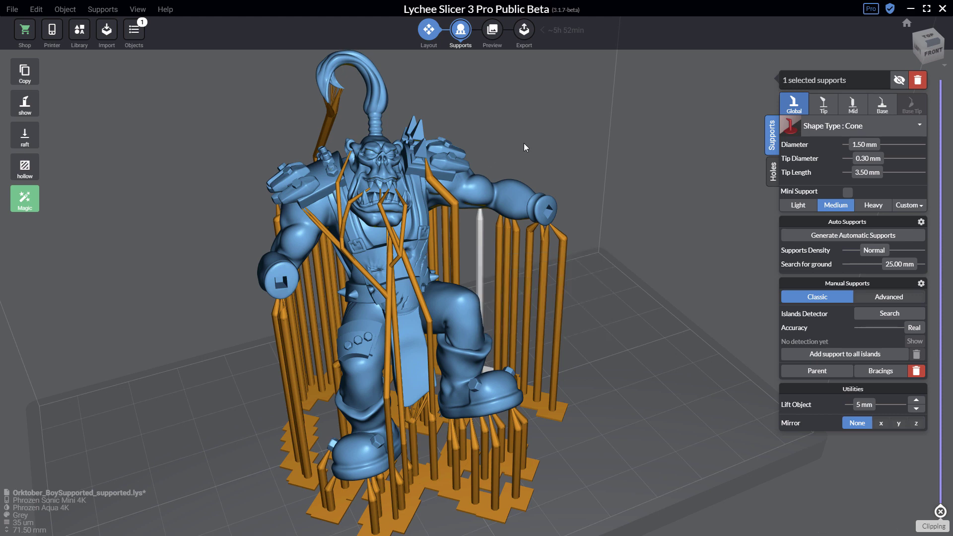